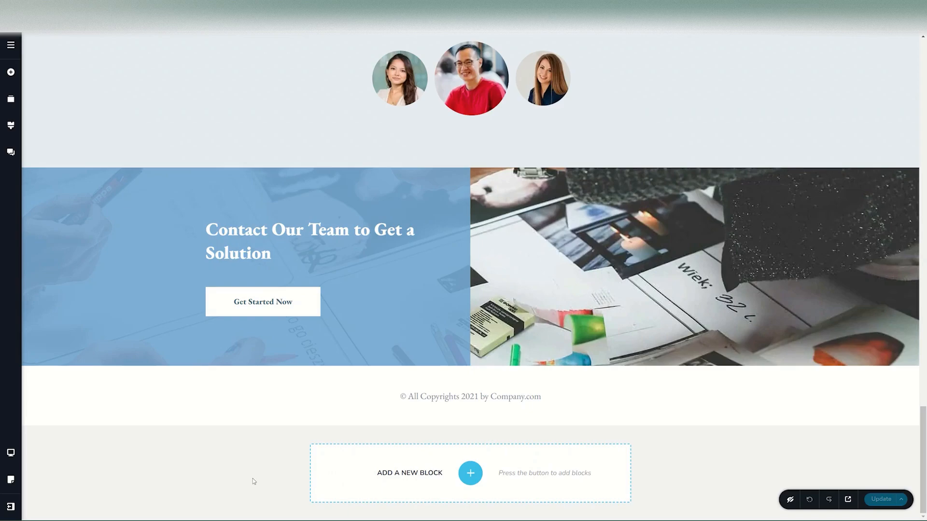
# - Link the "Get Started Now" button to the 10% OFF popup block from the Sale category
pyautogui.click(269, 297)
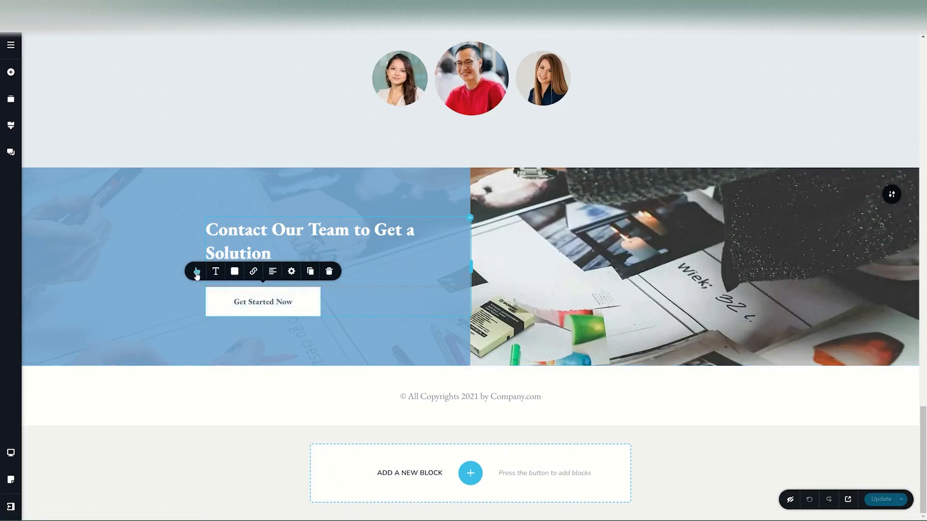
pyautogui.click(256, 272)
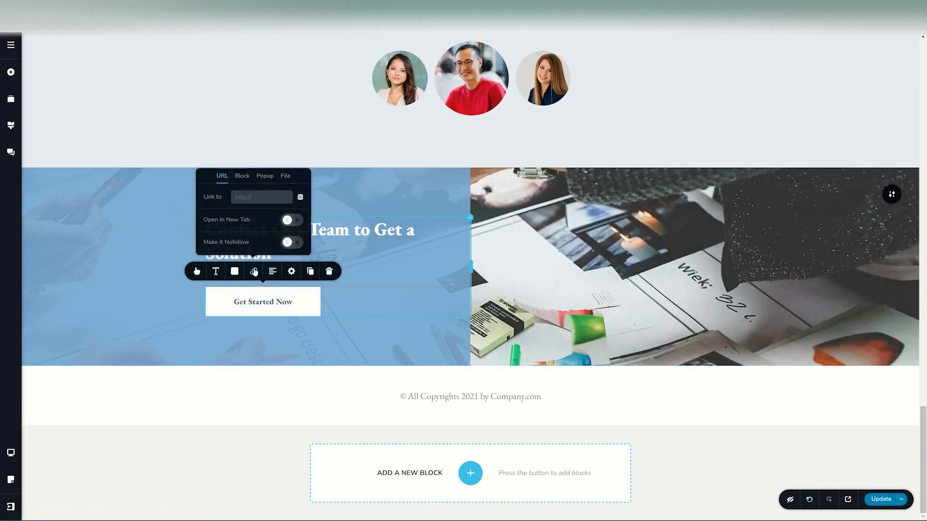
pyautogui.click(260, 179)
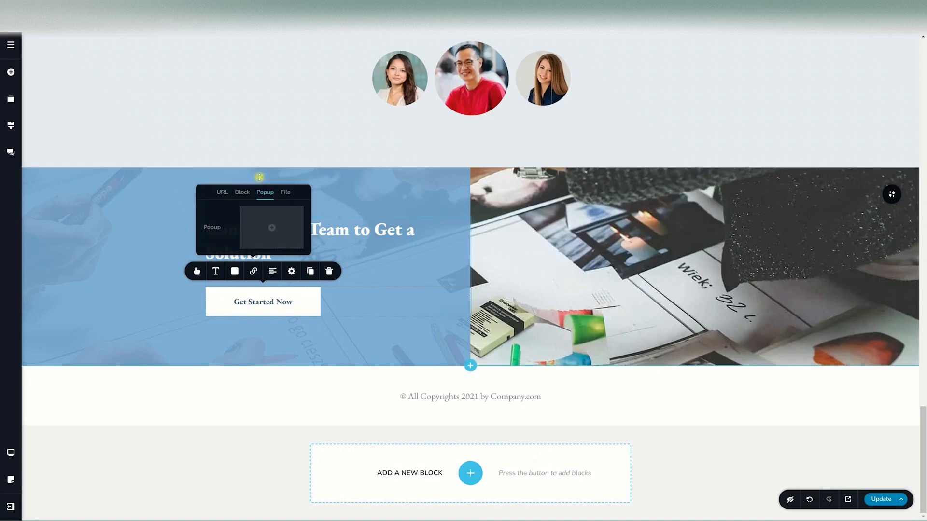
pyautogui.click(273, 228)
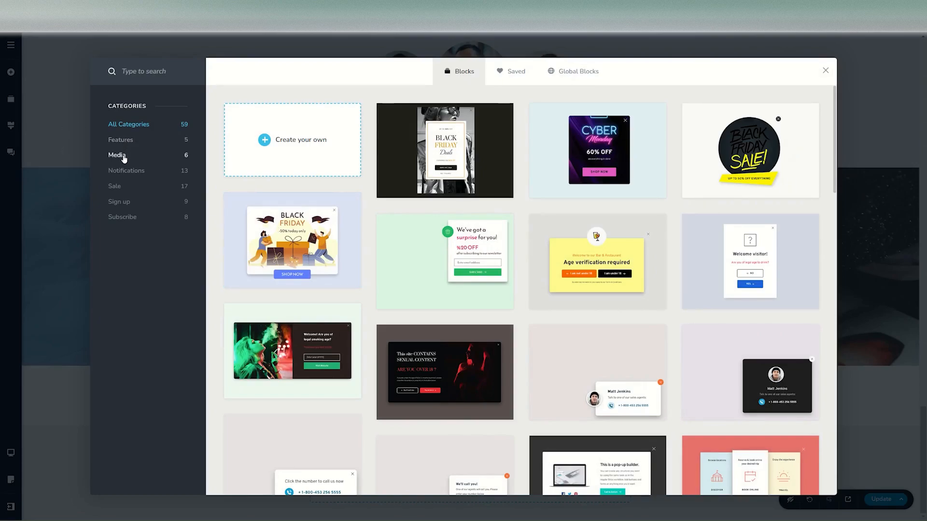
pyautogui.click(121, 187)
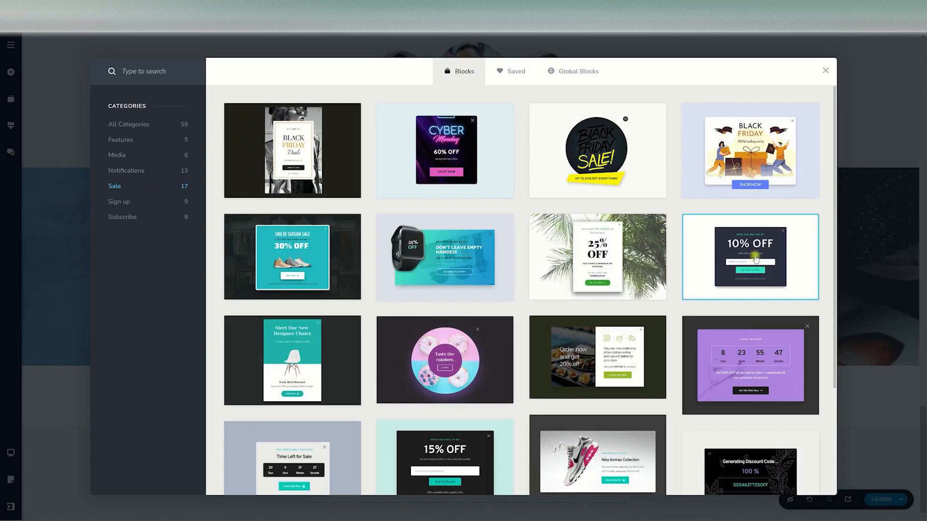
pyautogui.click(756, 259)
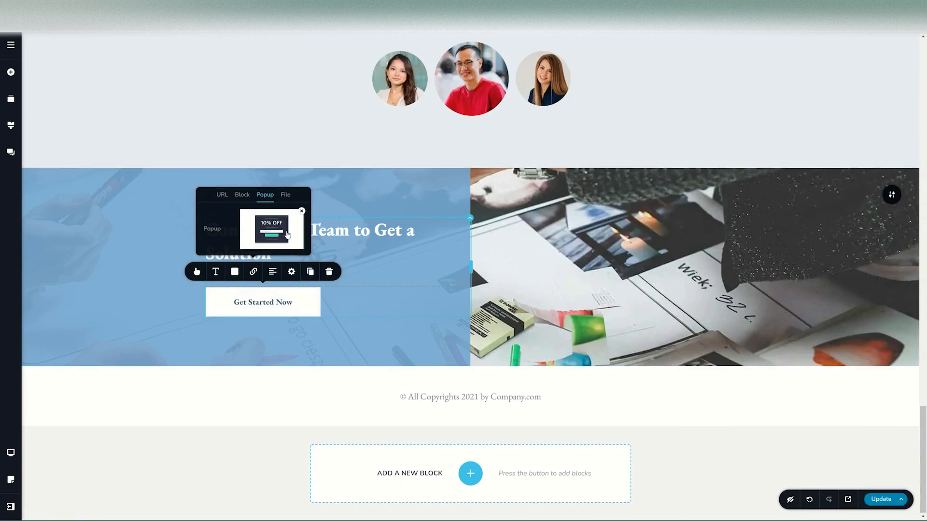
# - Replace the button's linked popup with the purple countdown offer from the Sale category and open it for editing
pyautogui.click(302, 211)
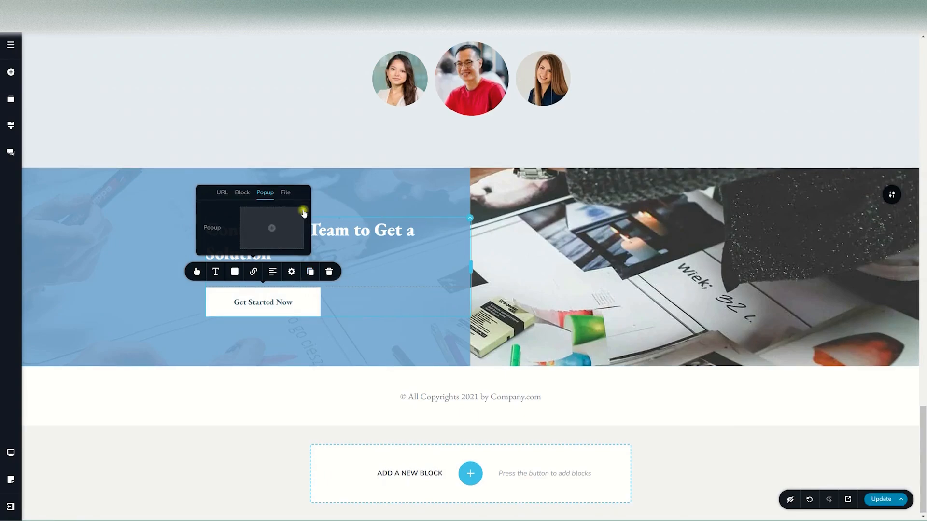
pyautogui.click(273, 229)
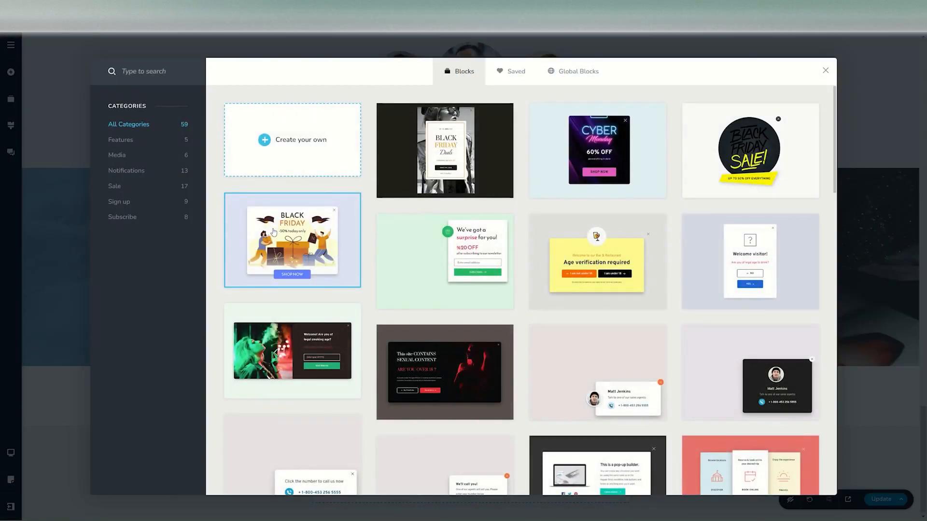
pyautogui.click(117, 186)
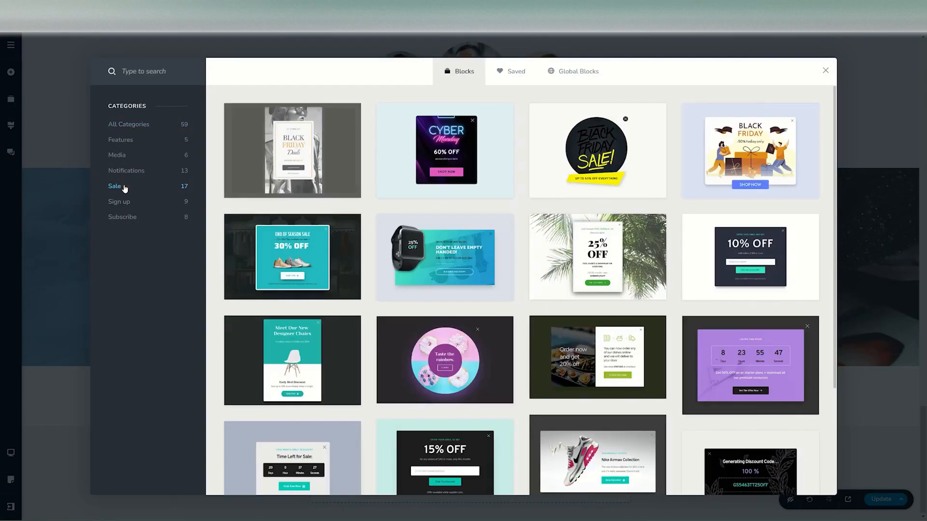
pyautogui.click(742, 361)
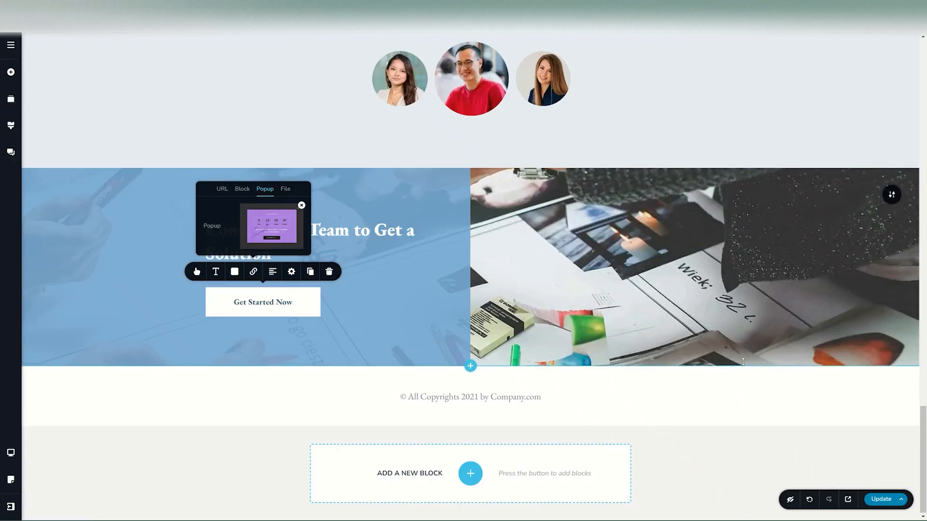
pyautogui.click(273, 230)
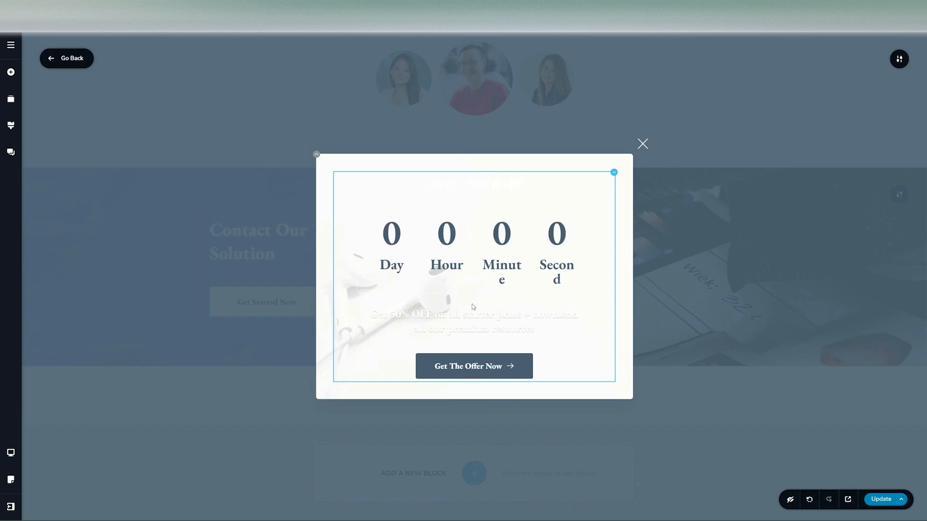
# - Cycle the popup's vertical and horizontal alignment through their options and back to centre
pyautogui.click(898, 61)
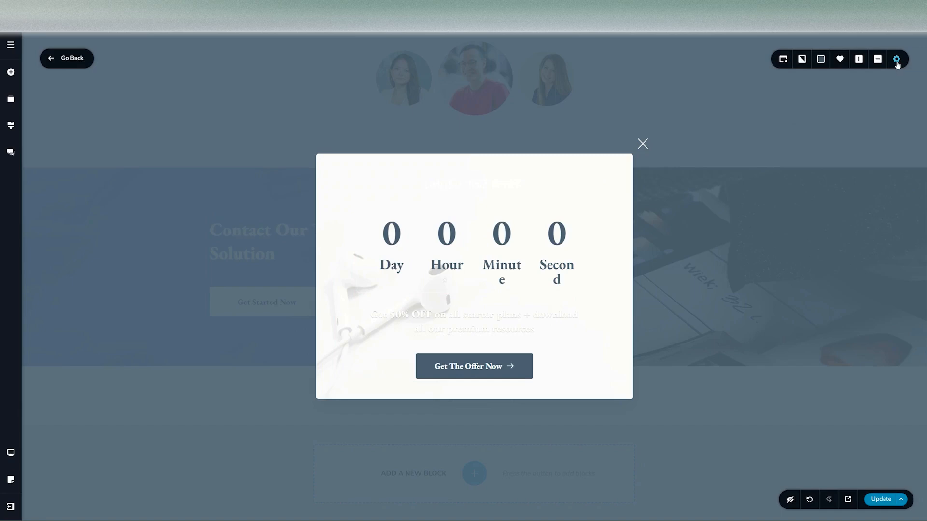
pyautogui.click(878, 60)
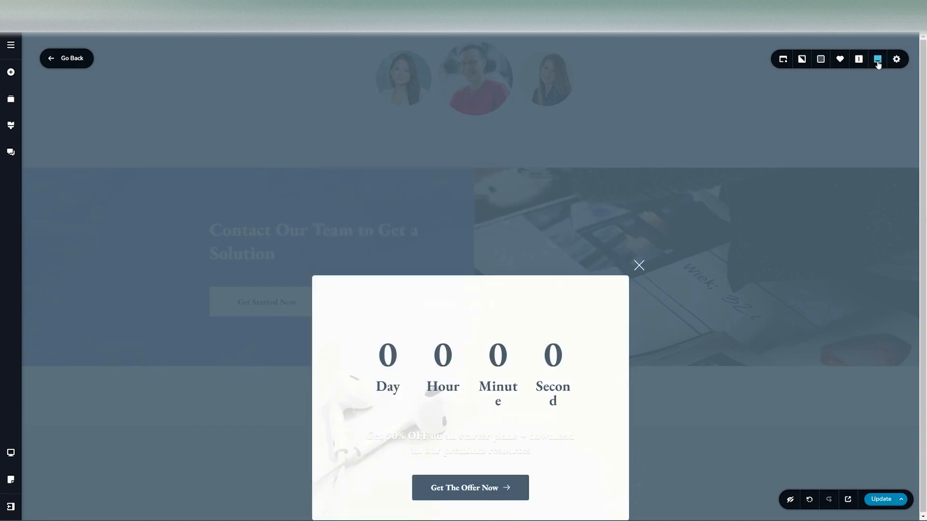
pyautogui.click(877, 60)
pyautogui.click(877, 60)
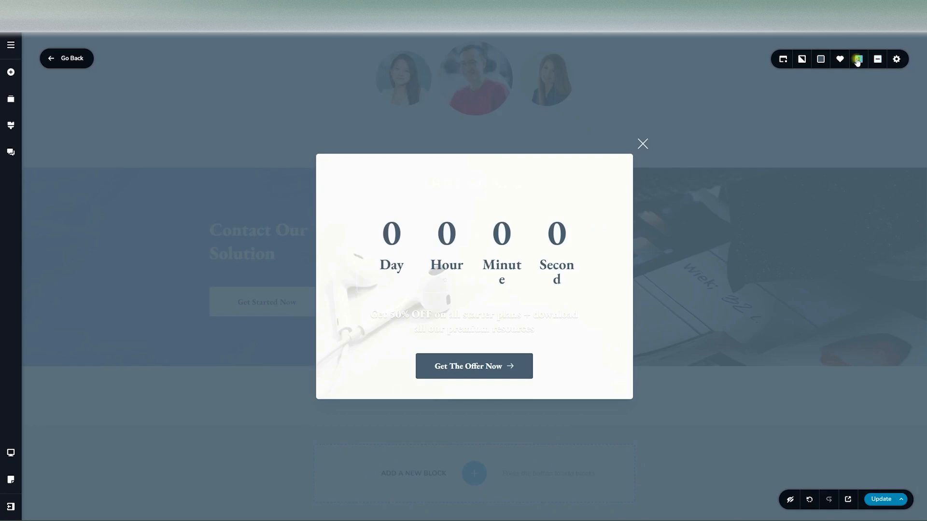
pyautogui.click(857, 60)
pyautogui.click(857, 59)
pyautogui.click(858, 59)
# - Set the popup's overlay background to the solid dark colour #191b21 at 87% opacity
pyautogui.click(821, 60)
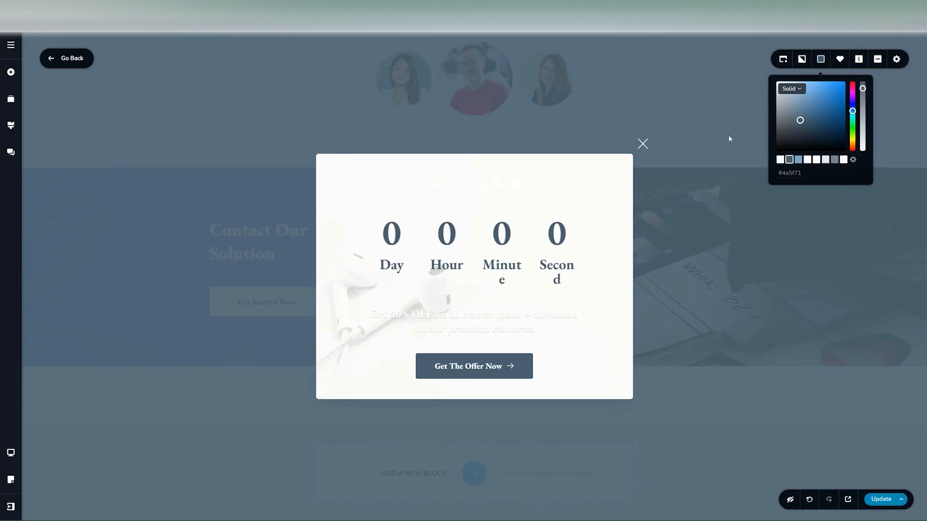
pyautogui.moveTo(862, 88)
pyautogui.mouseDown()
pyautogui.moveTo(865, 132)
pyautogui.moveTo(864, 81)
pyautogui.mouseUp()
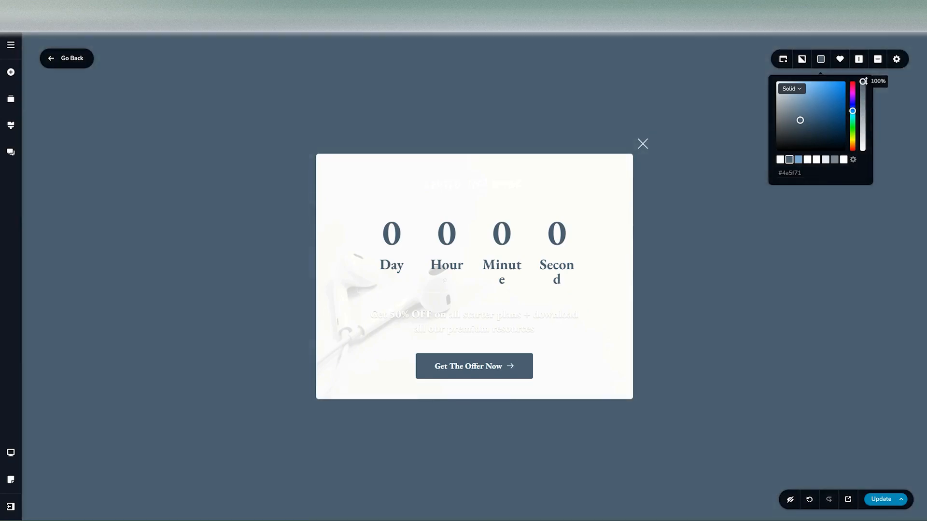
pyautogui.moveTo(862, 81); pyautogui.dragTo(863, 97)
pyautogui.click(800, 60)
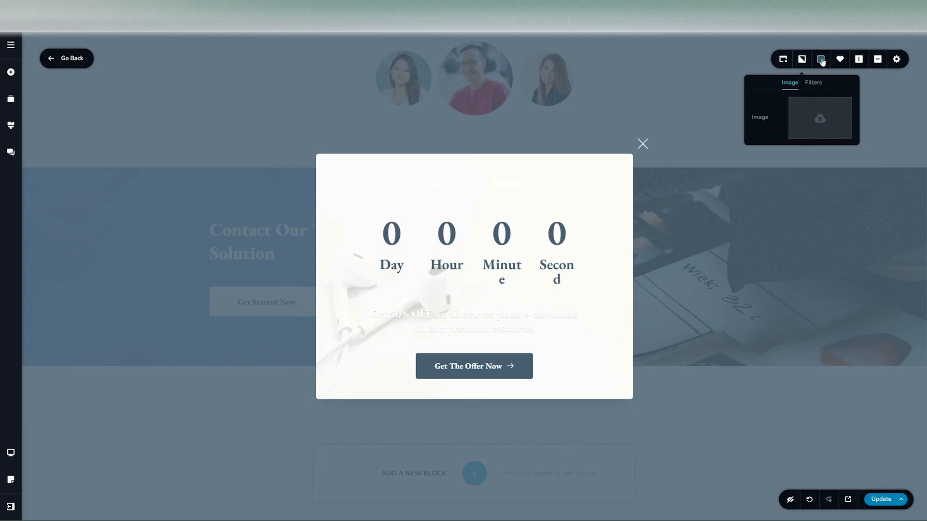
pyautogui.click(821, 60)
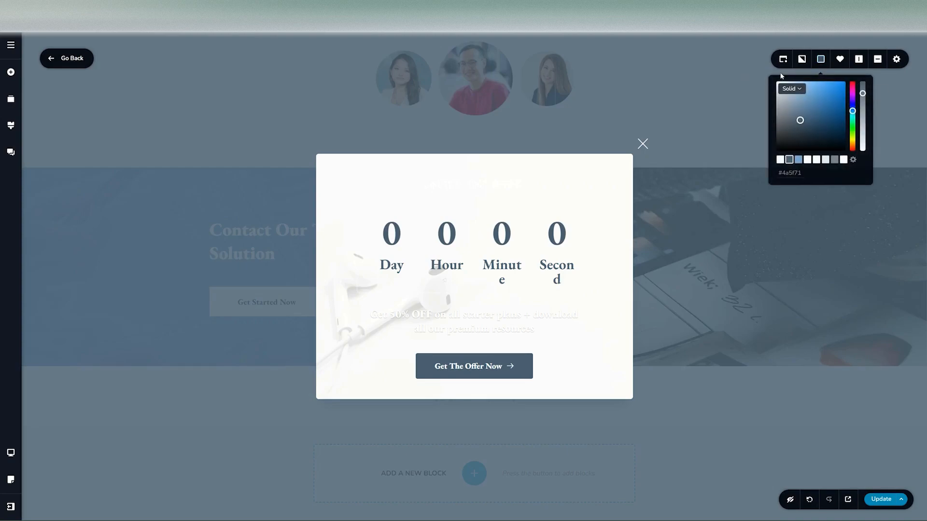
pyautogui.moveTo(862, 93)
pyautogui.mouseDown()
pyautogui.moveTo(862, 149)
pyautogui.moveTo(863, 90)
pyautogui.mouseUp()
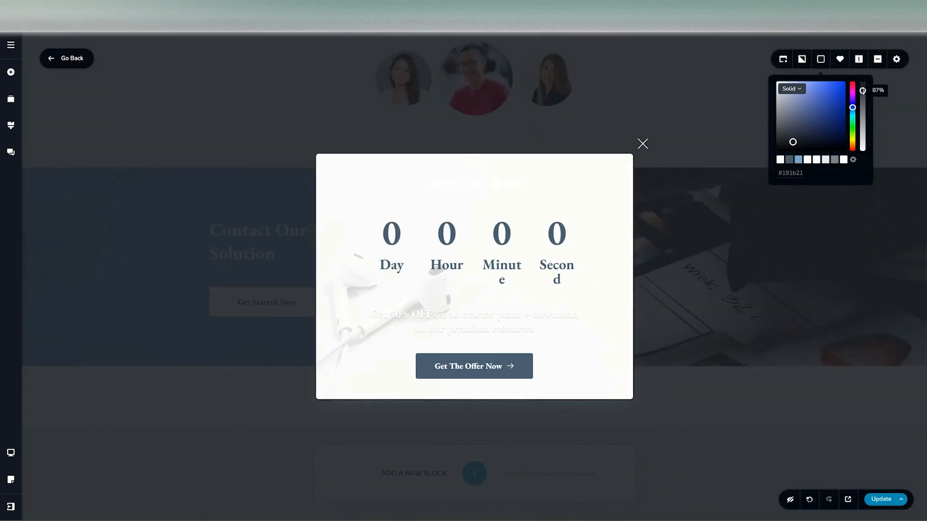
# - Set the popup's close button delay to 3 and switch the close button display off and back on
pyautogui.click(783, 59)
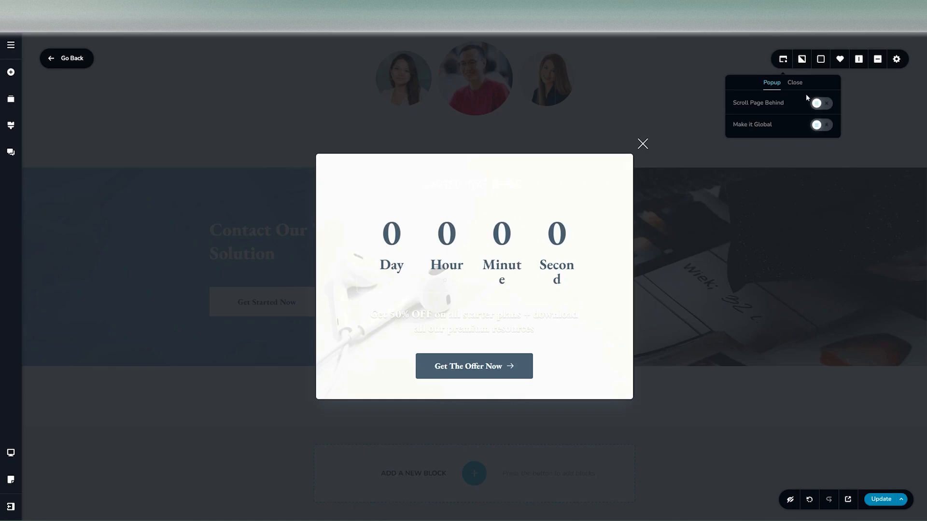
pyautogui.click(795, 83)
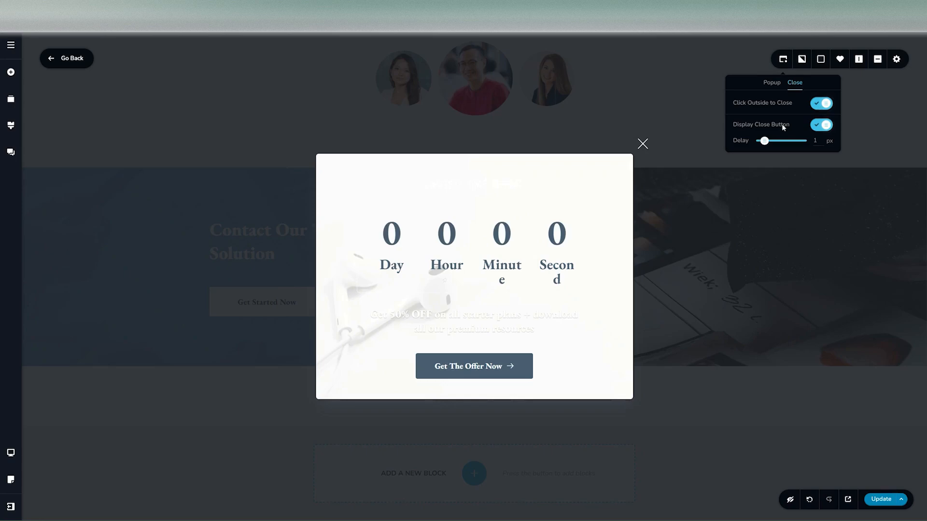
pyautogui.moveTo(767, 143); pyautogui.dragTo(773, 143)
pyautogui.click(821, 127)
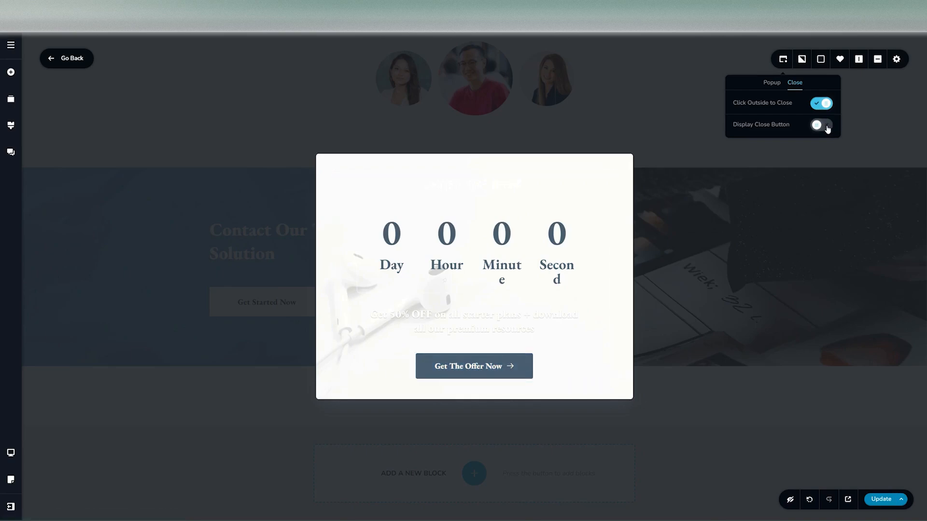
pyautogui.click(826, 127)
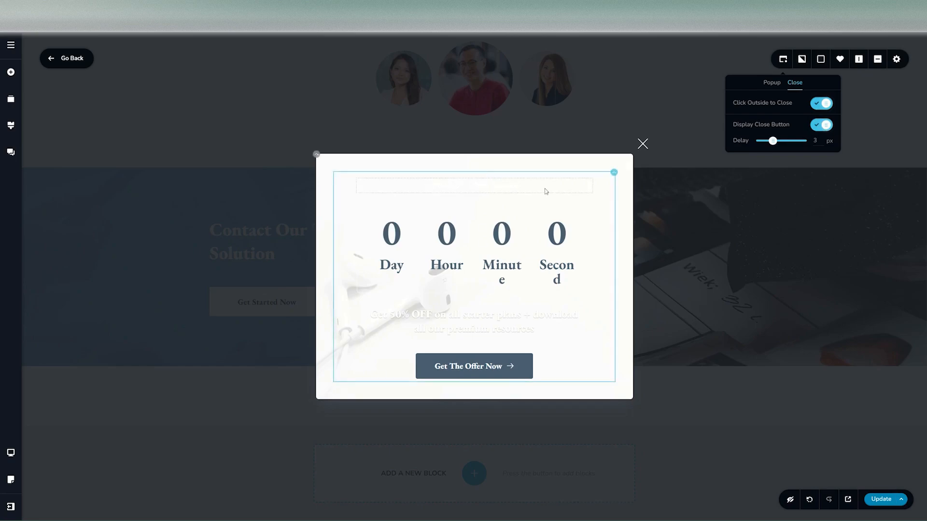
pyautogui.click(317, 154)
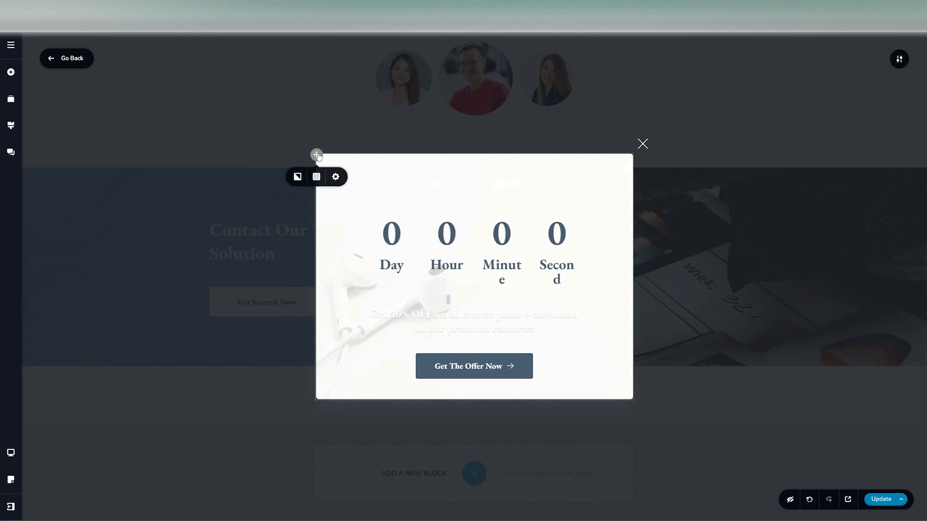
pyautogui.click(297, 176)
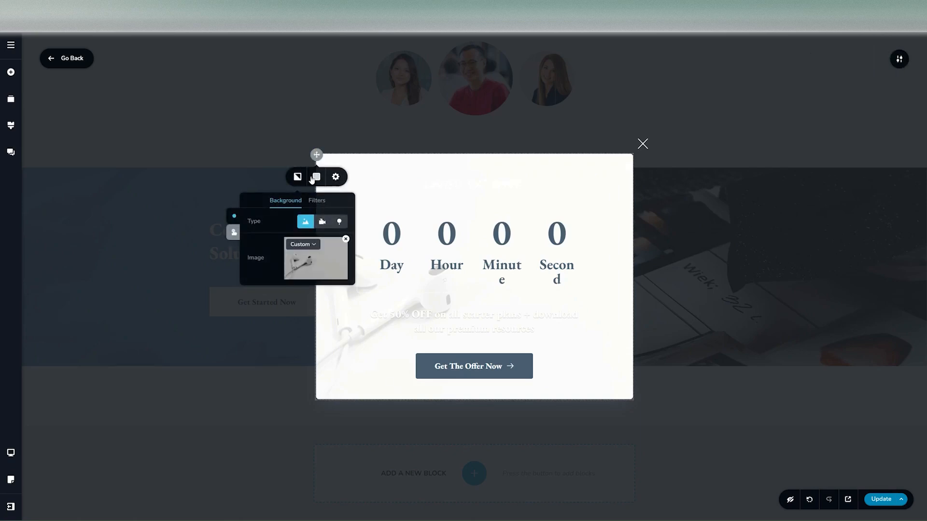
pyautogui.click(316, 177)
pyautogui.click(343, 180)
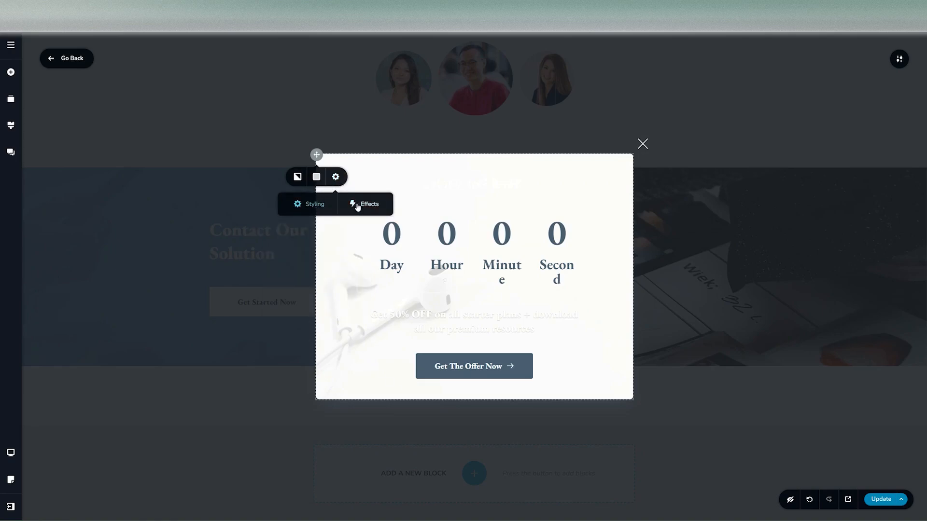
# - Increase the popup close icon's lateral and vertical offsets and its size, and colour the icon magenta #d100ff
pyautogui.click(643, 144)
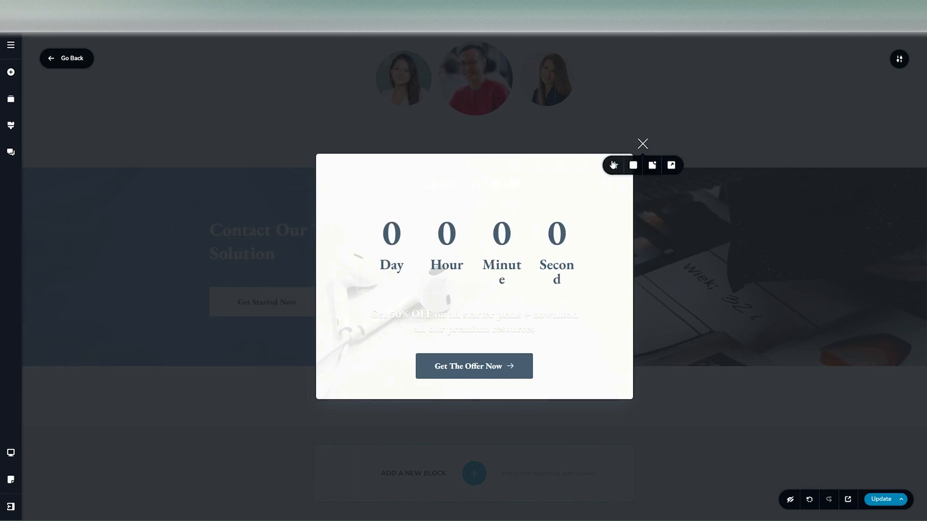
pyautogui.click(614, 165)
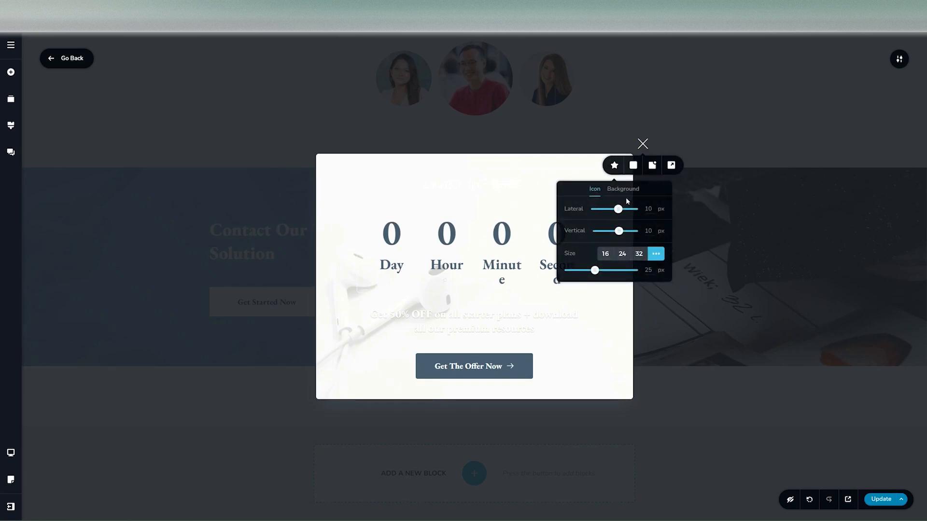
pyautogui.moveTo(618, 209); pyautogui.dragTo(624, 230)
pyautogui.moveTo(594, 271)
pyautogui.mouseDown()
pyautogui.moveTo(628, 271)
pyautogui.moveTo(610, 270)
pyautogui.mouseUp()
pyautogui.click(619, 190)
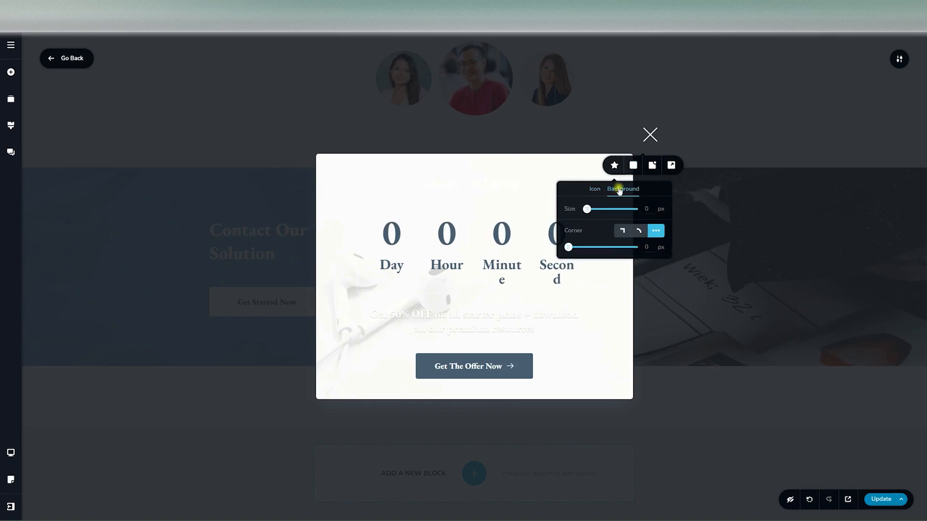
pyautogui.click(632, 165)
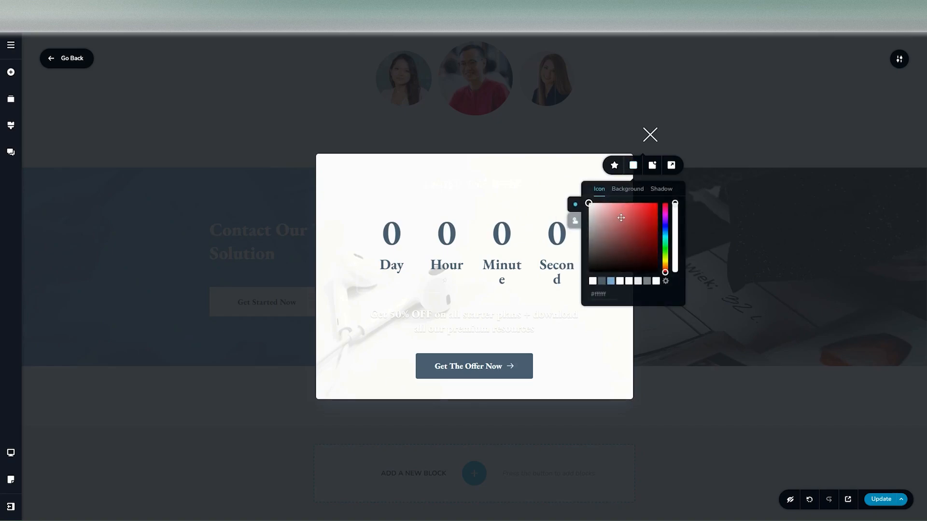
pyautogui.click(665, 217)
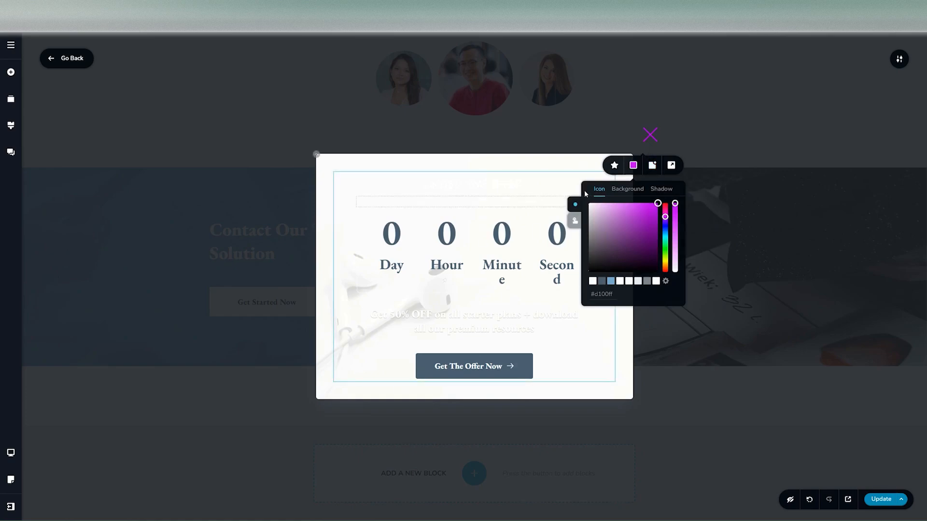
# - Place the popup's close icon outside its top-left corner after trying the inside corner positions, and return to the page
pyautogui.click(653, 169)
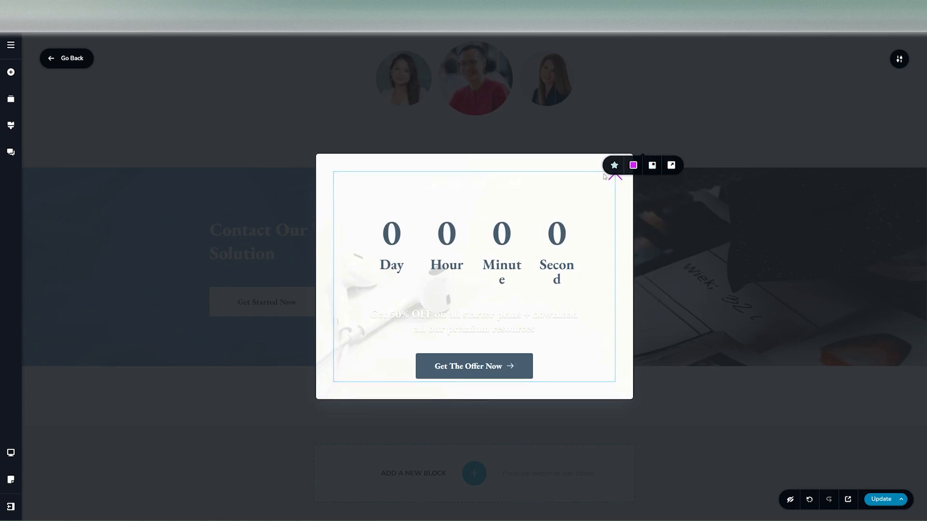
pyautogui.click(672, 165)
pyautogui.click(672, 165)
pyautogui.click(672, 166)
pyautogui.click(672, 166)
pyautogui.click(672, 166)
pyautogui.click(672, 165)
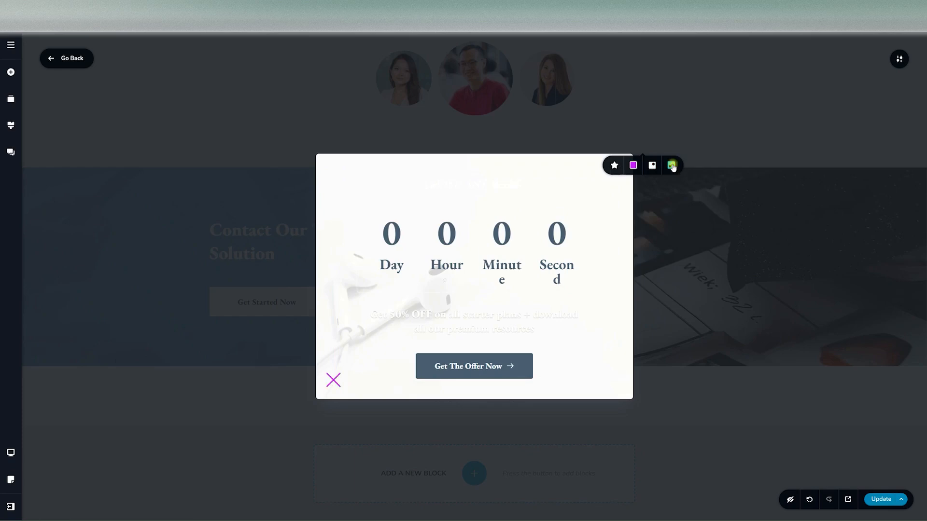
pyautogui.click(672, 166)
pyautogui.click(653, 165)
pyautogui.click(70, 66)
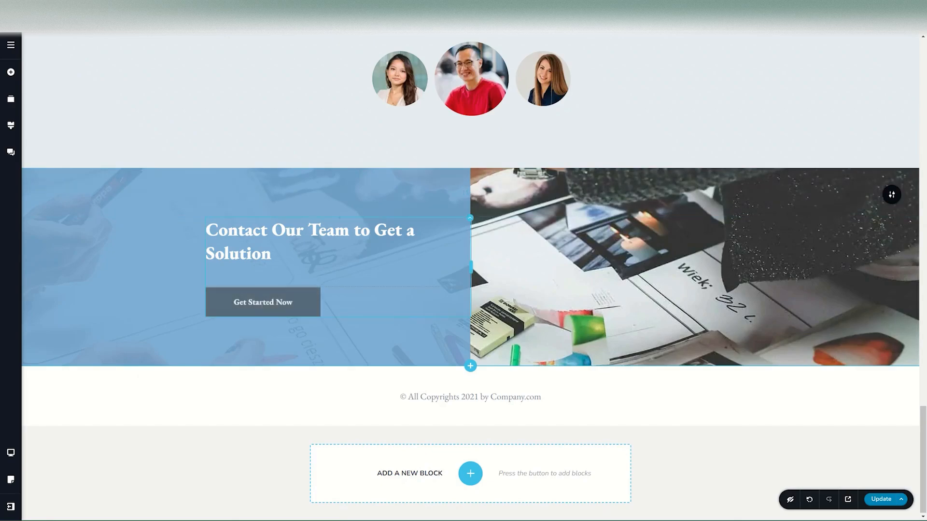
# - Reopen the popup linked to the "Get Started Now" button and preview it in the tablet and mobile views
pyautogui.click(253, 271)
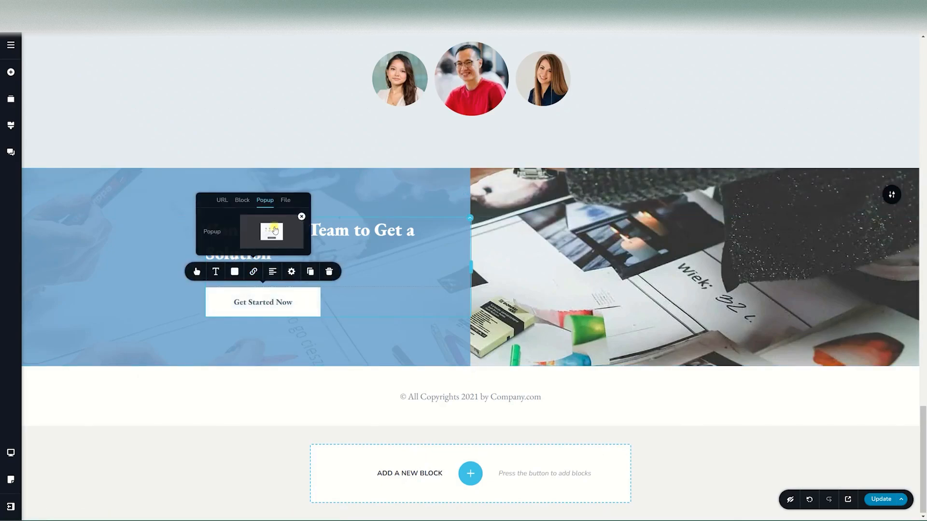
pyautogui.click(272, 231)
pyautogui.click(10, 452)
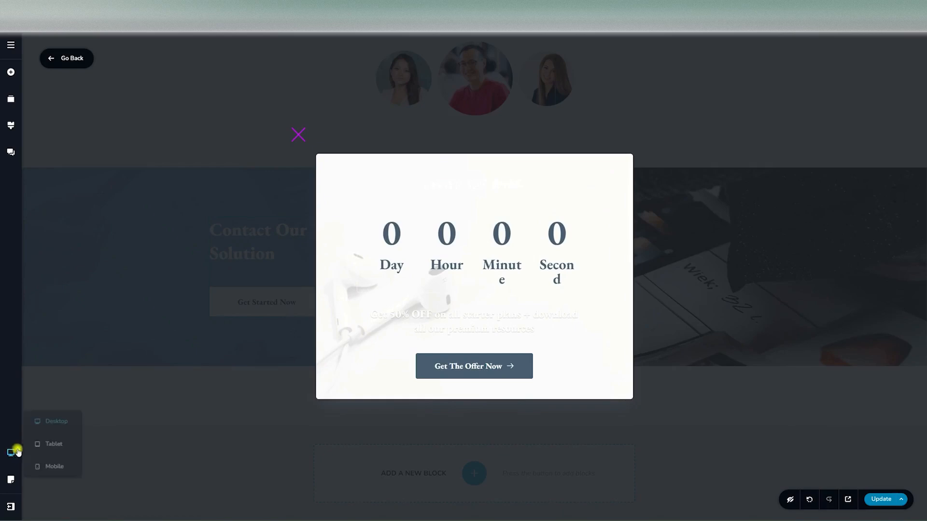
pyautogui.click(48, 443)
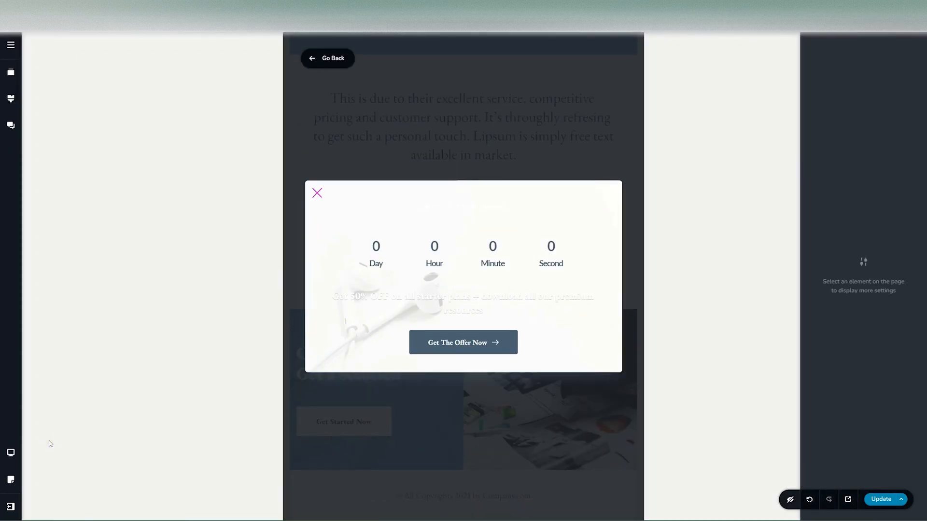
pyautogui.click(10, 453)
pyautogui.click(46, 468)
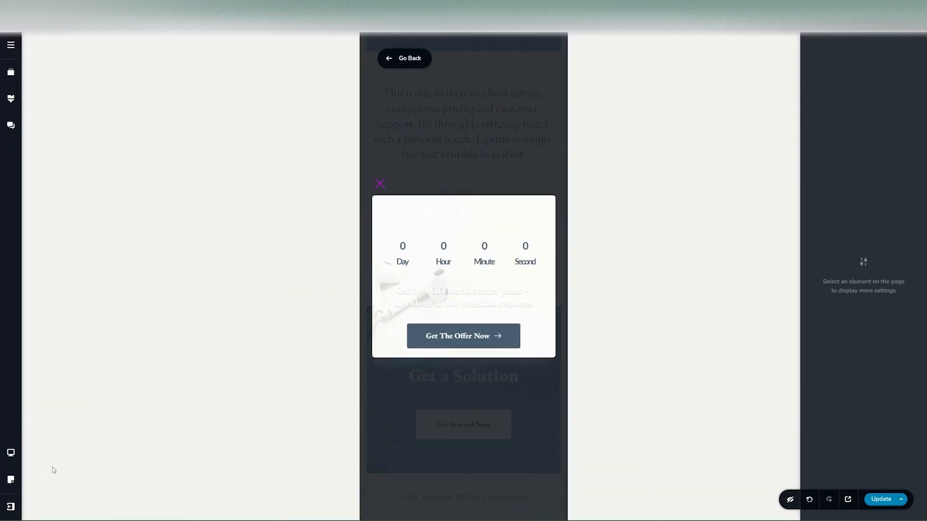